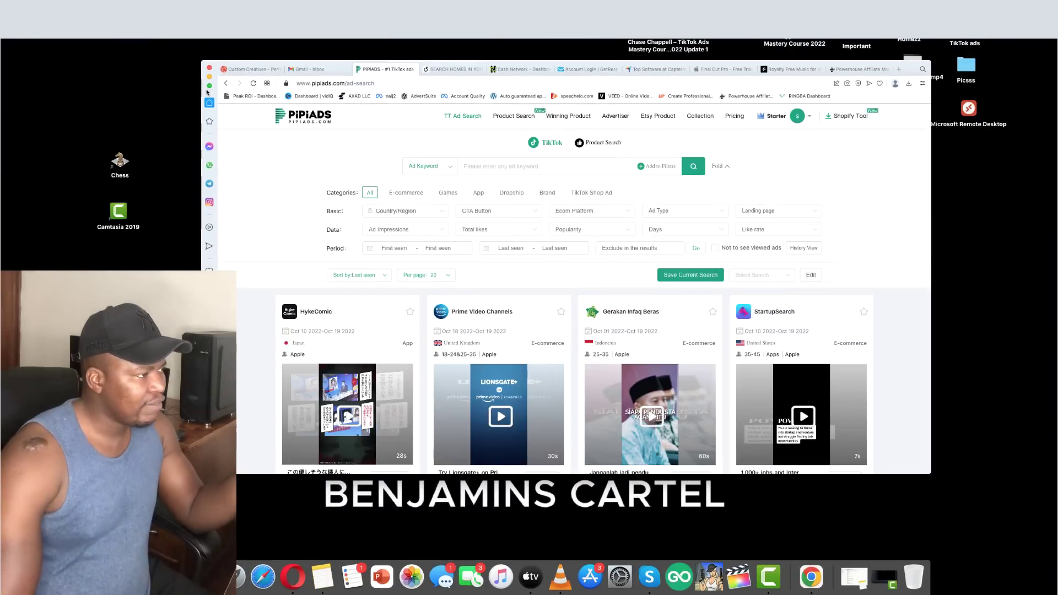
- Make the browser fill the screen and open a new tab on the speed-dial page
click(209, 86)
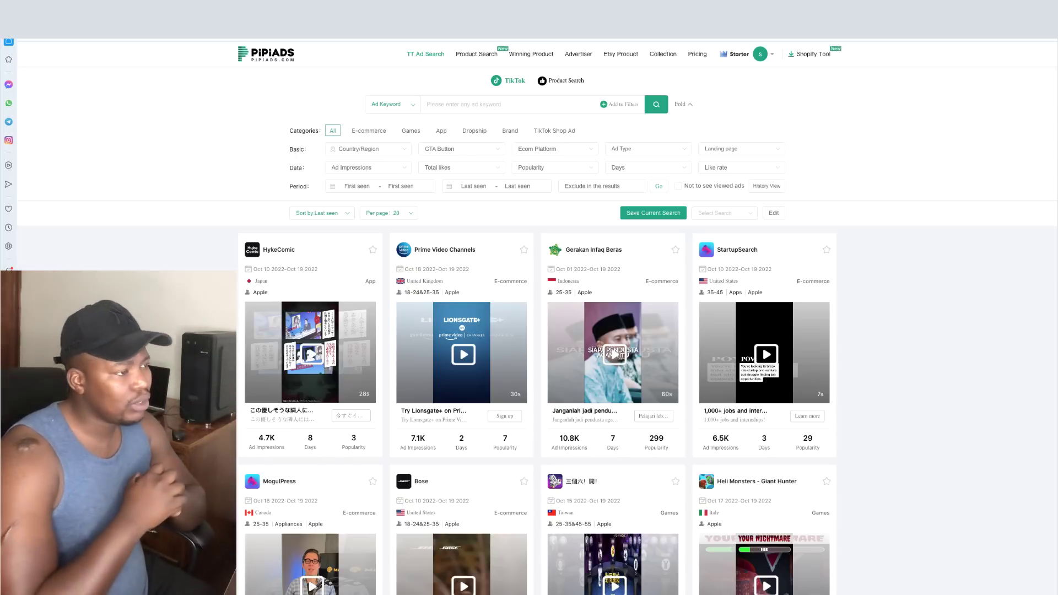
key(ctrl+t)
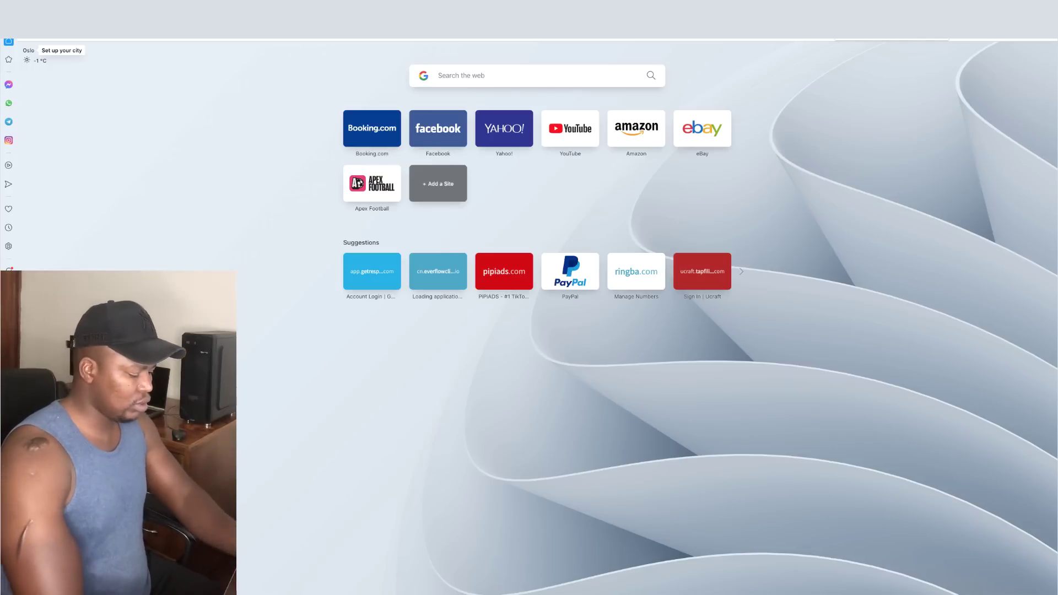
- Search Google for 'tiktok ads creative center' and open the TikTok Creative Center result
text(tiktokads c)
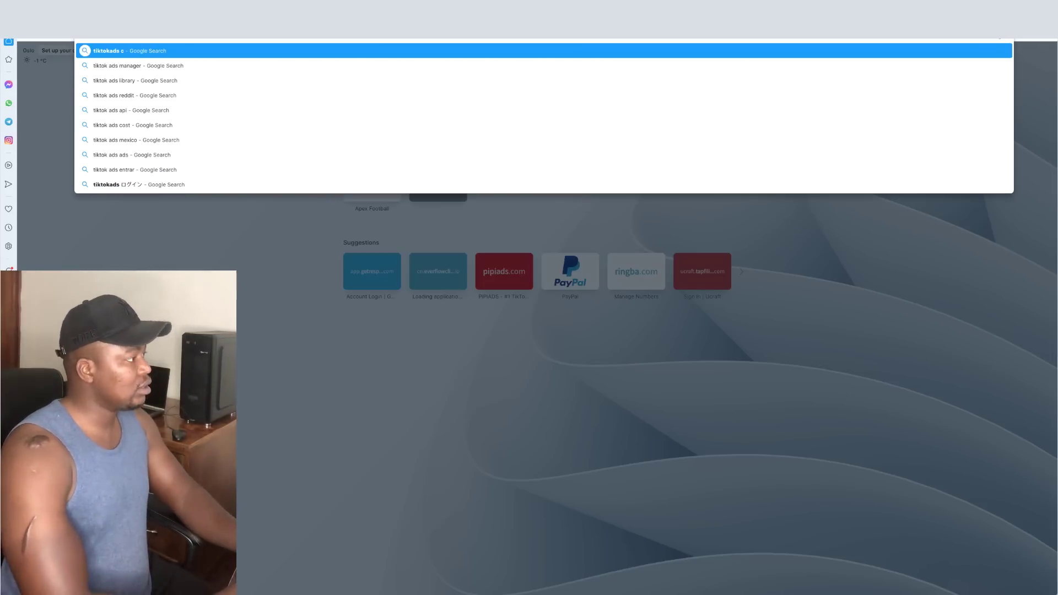
text(reative ce)
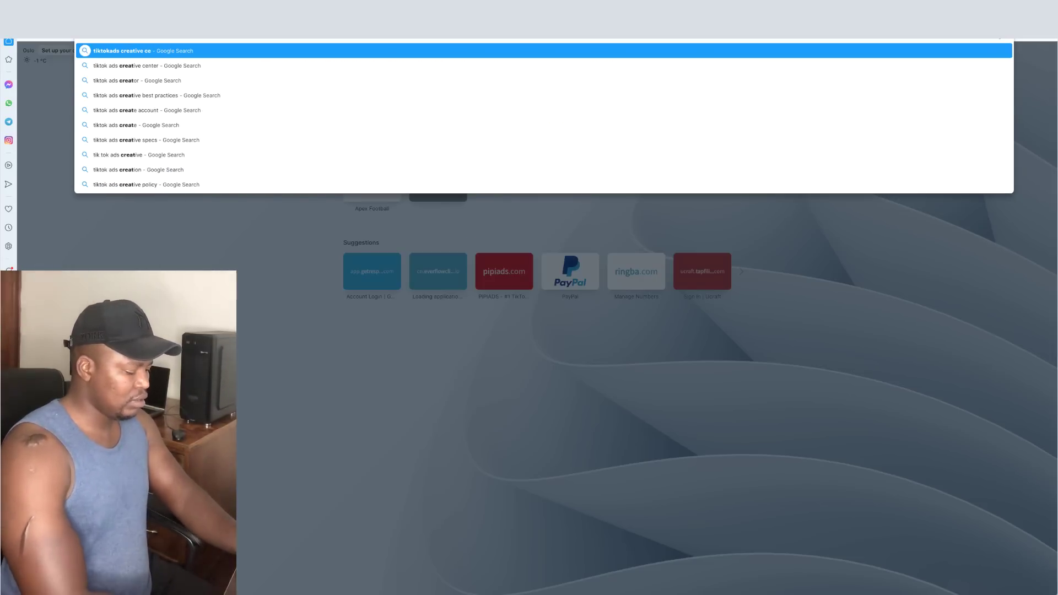
text(nter)
key(Return)
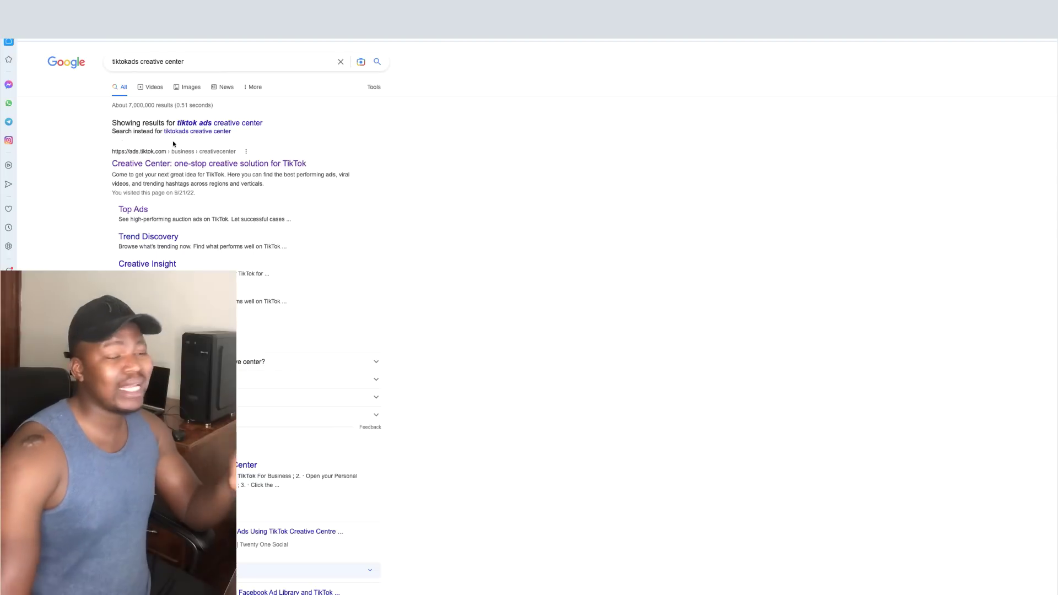
click(233, 126)
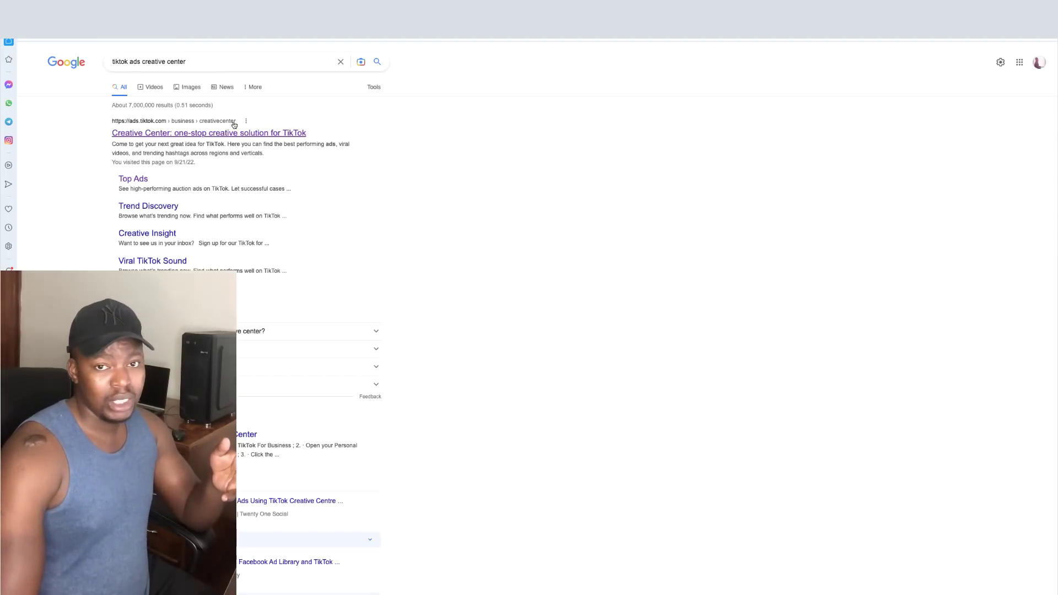
click(188, 135)
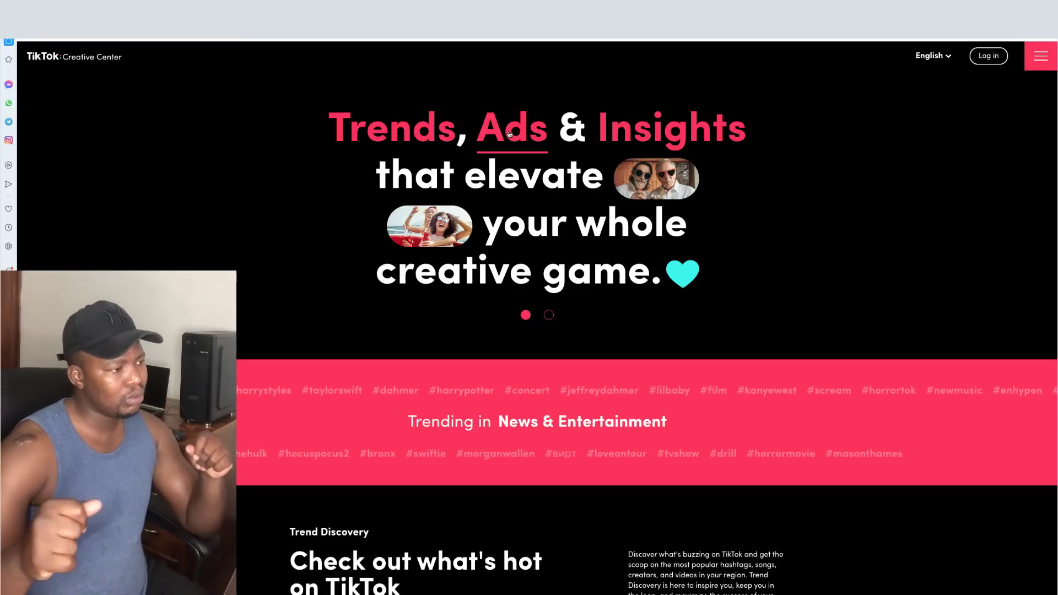
- In Top Ads, keep the Last 7 days range and search the keyword 'augto insurance'
click(509, 133)
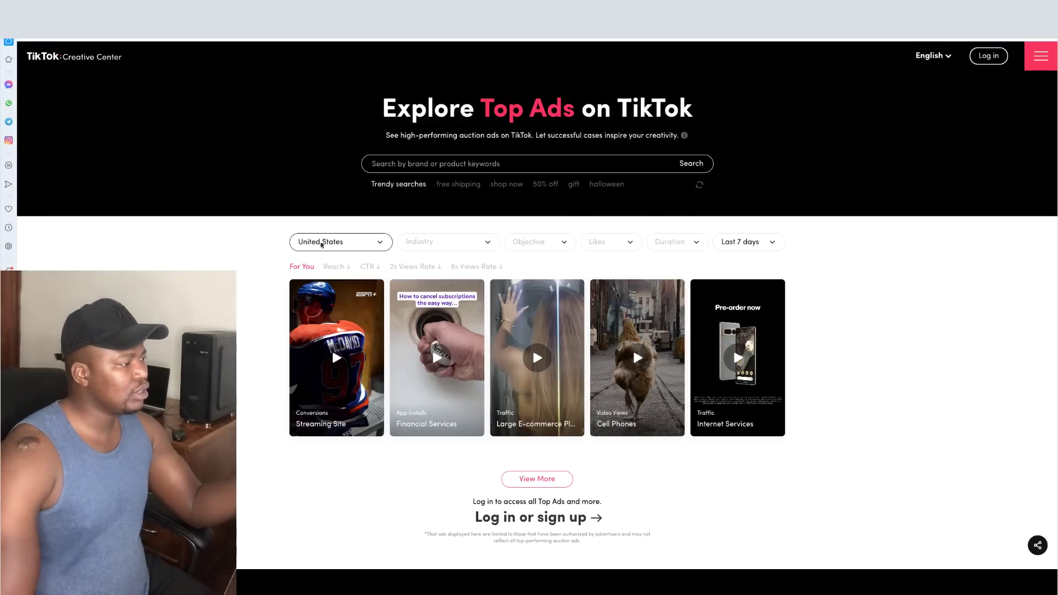
click(758, 244)
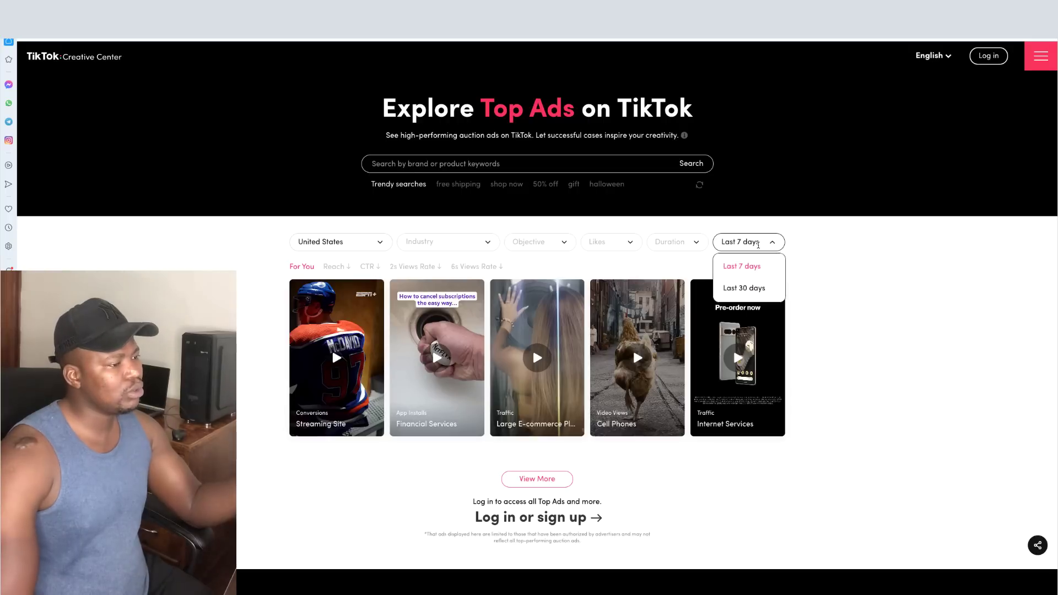
click(752, 269)
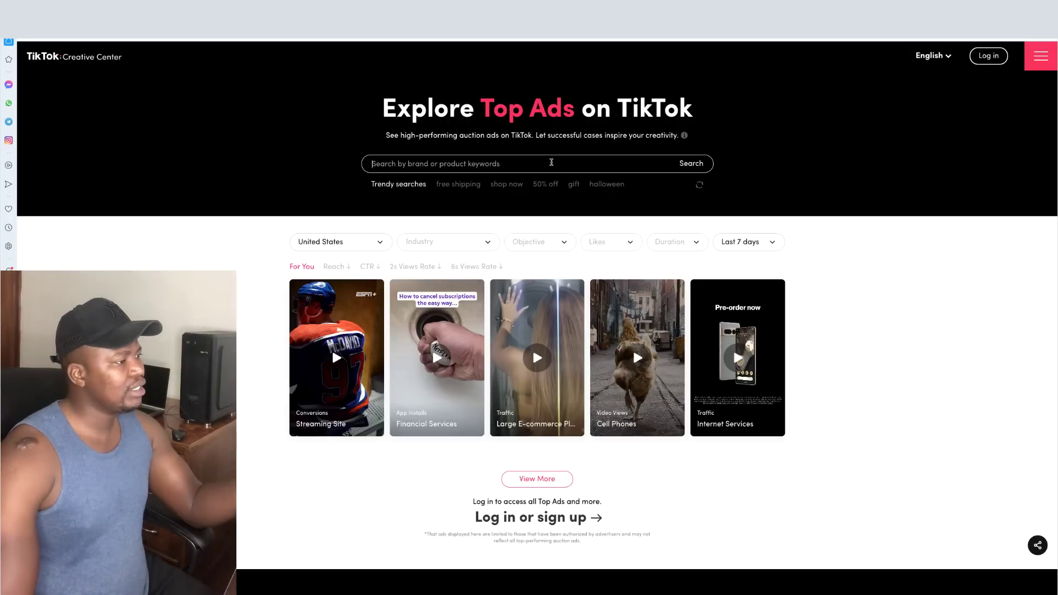
click(551, 162)
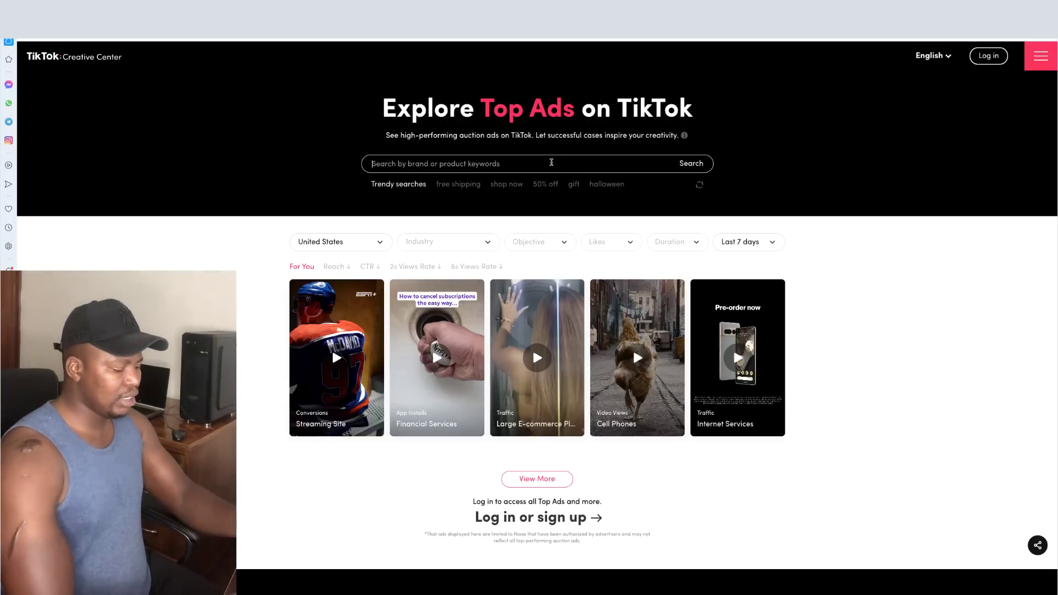
text(augto)
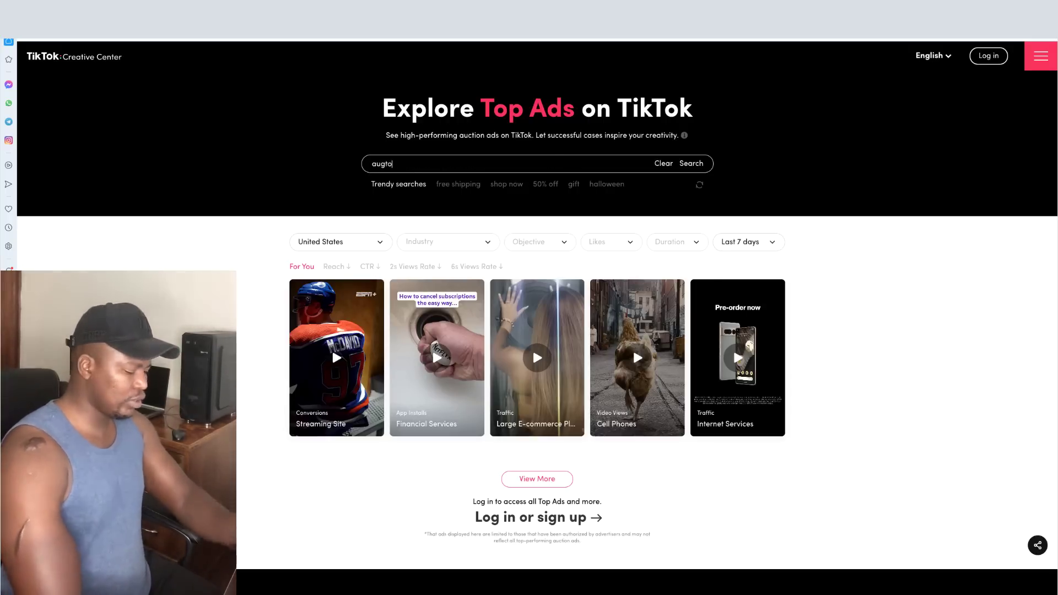
text( insurance)
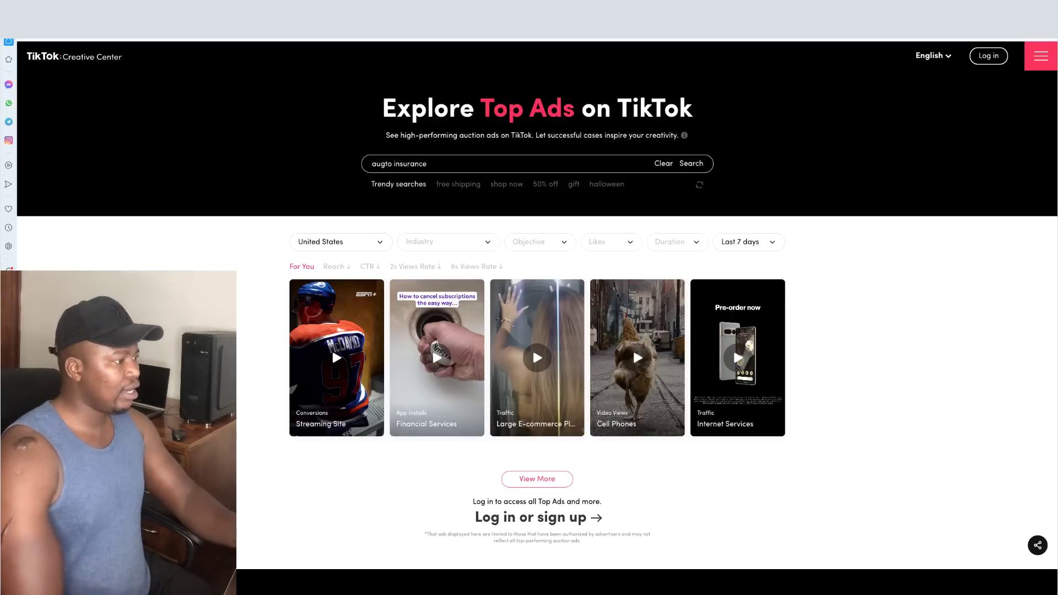
key(Return)
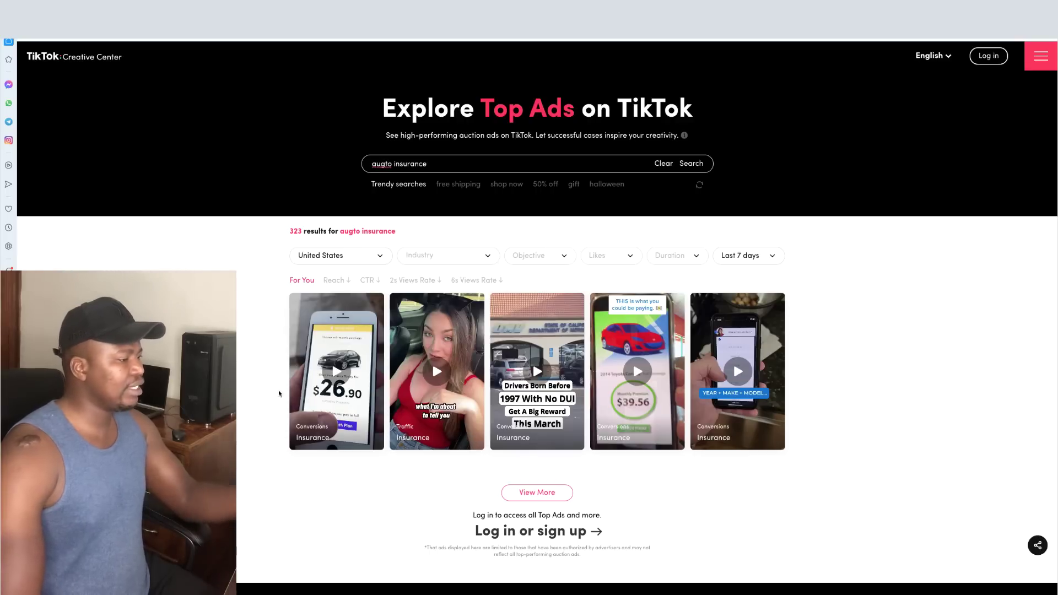
- View the first insurance ad's About this ad stats, then return to the PiPiAds tab
click(340, 412)
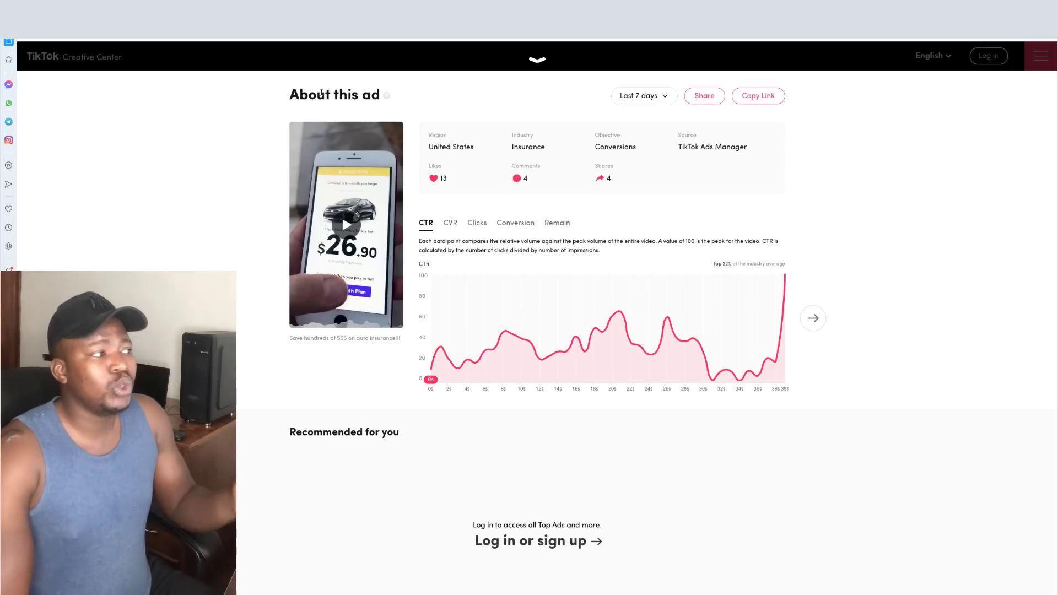
key(ctrl+Tab)
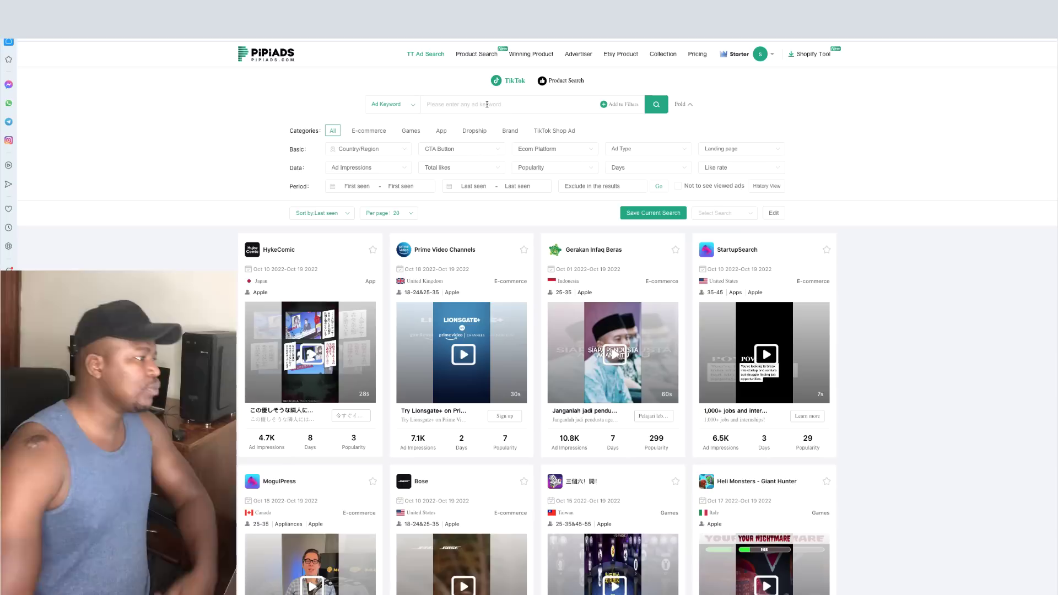
click(262, 58)
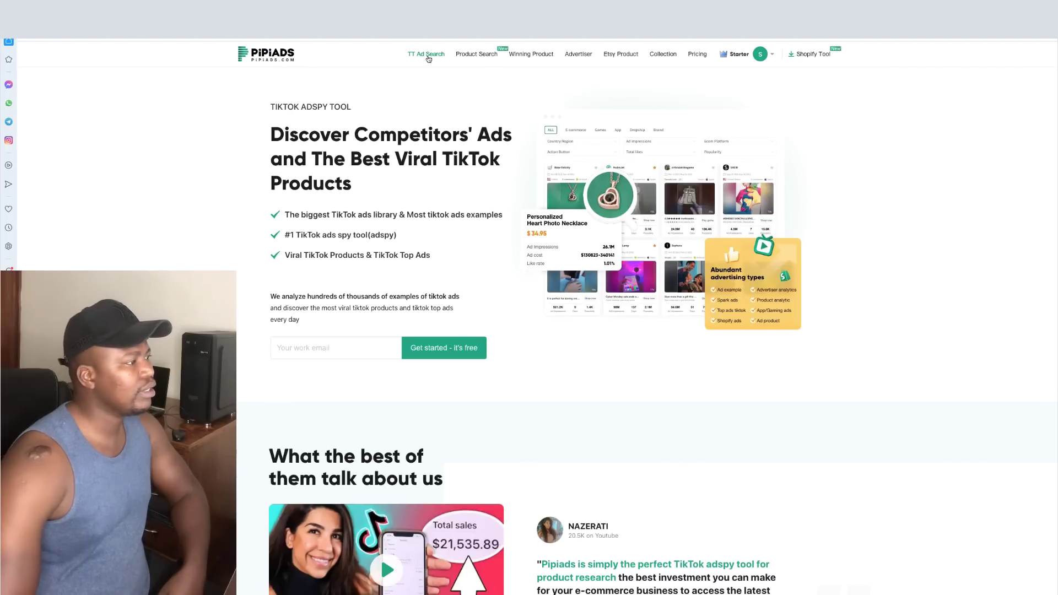
click(346, 347)
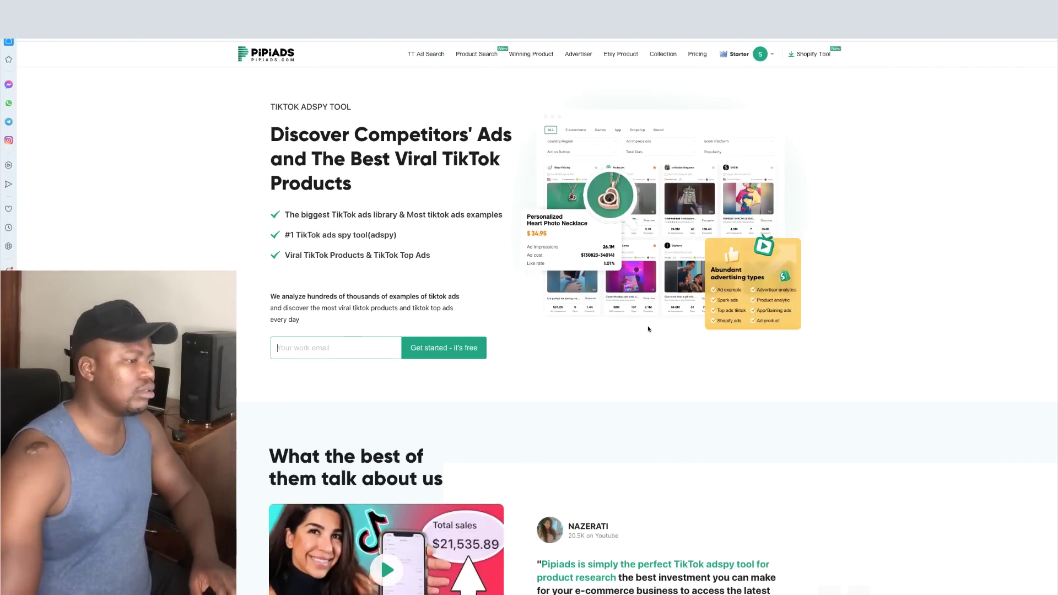
click(927, 281)
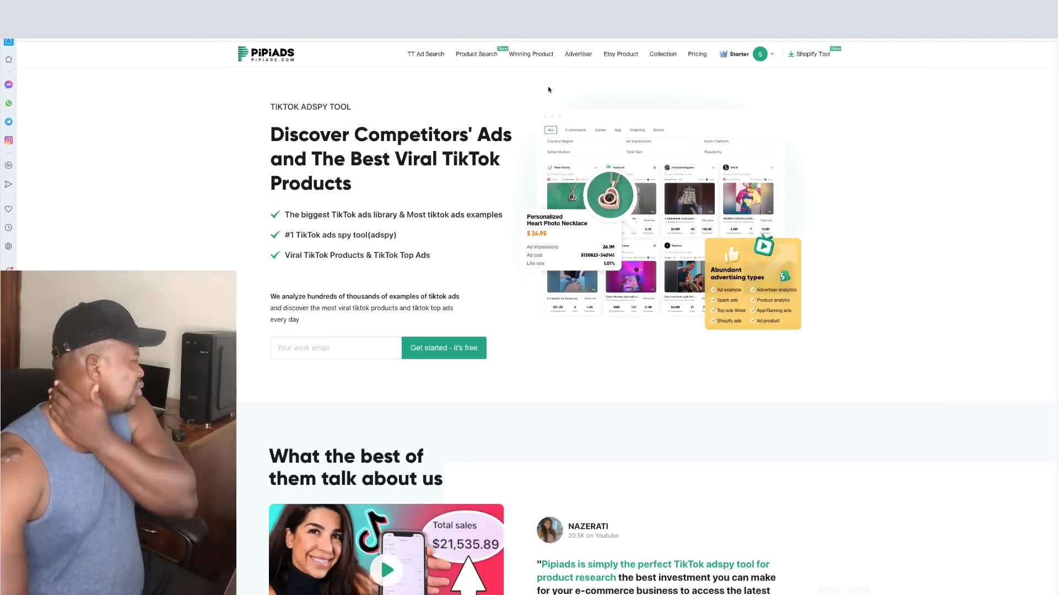
click(426, 60)
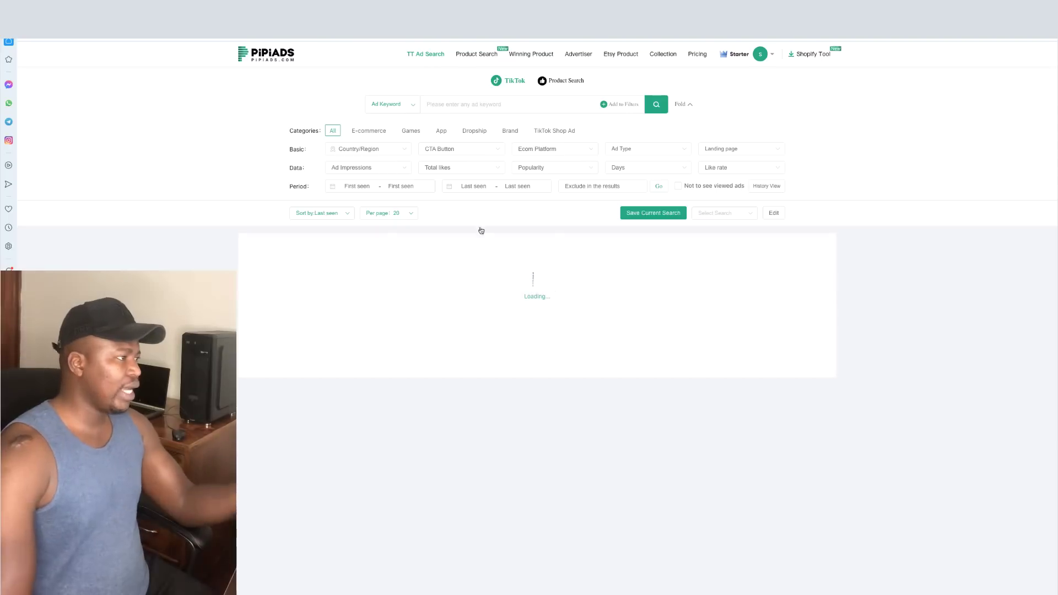
- Filter ads to United States, keep the Ad Keyword search type, and enter 'auto insurance'
click(387, 153)
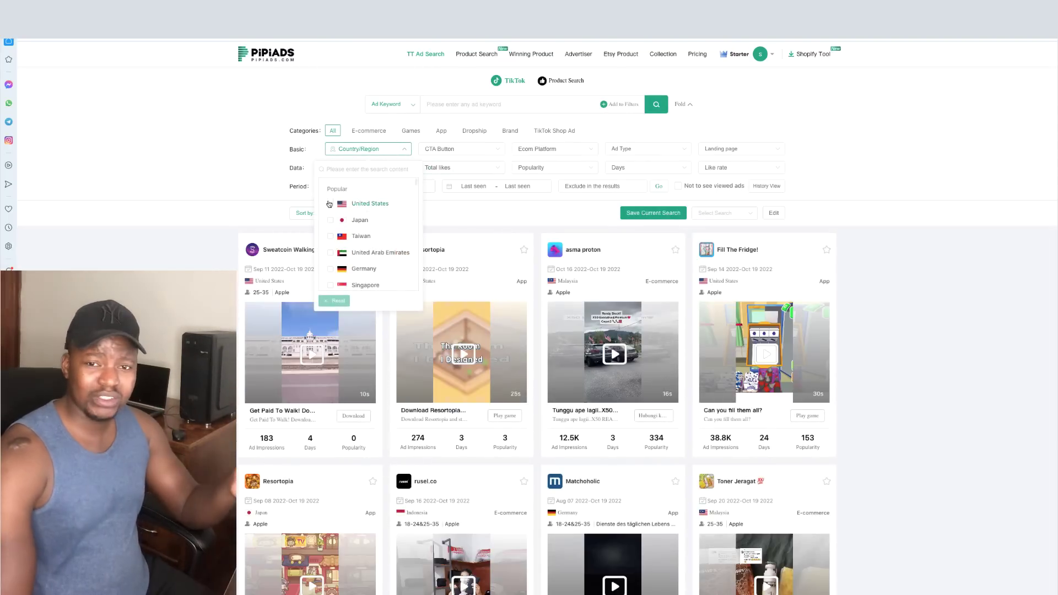
click(330, 205)
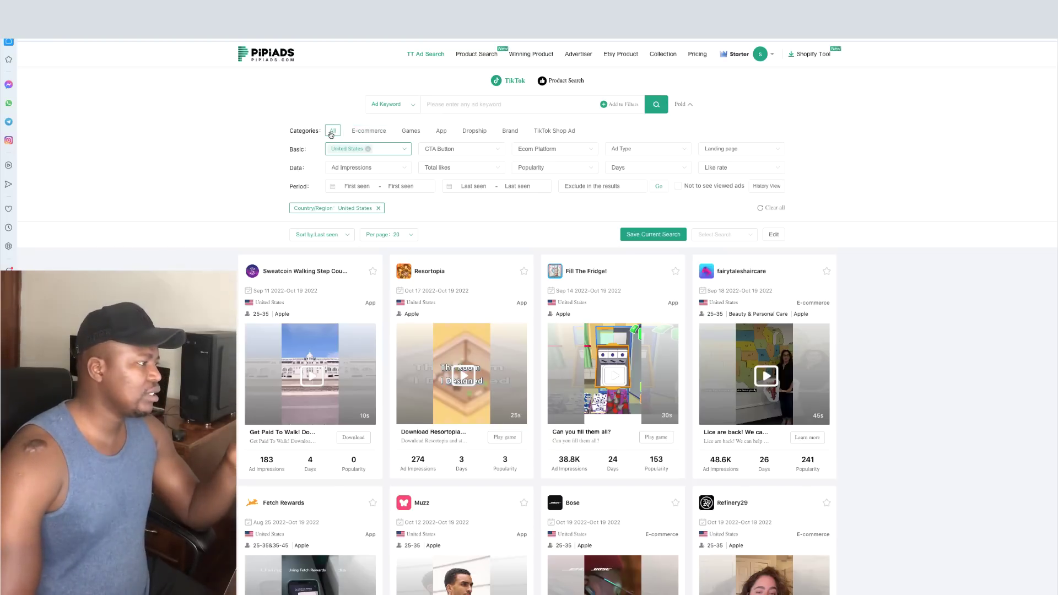
click(408, 109)
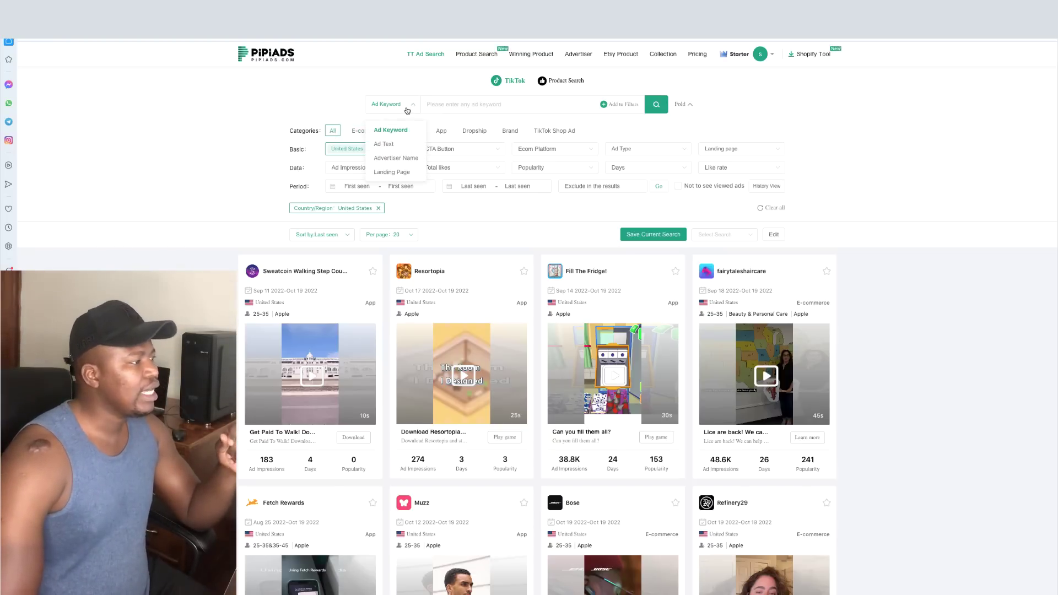
click(397, 145)
click(402, 110)
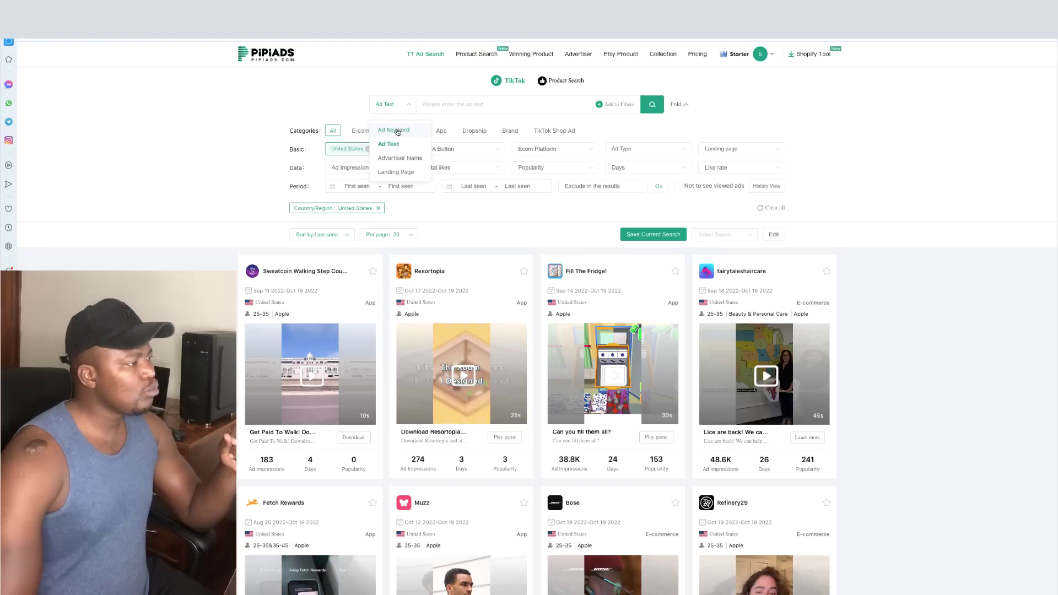
click(397, 131)
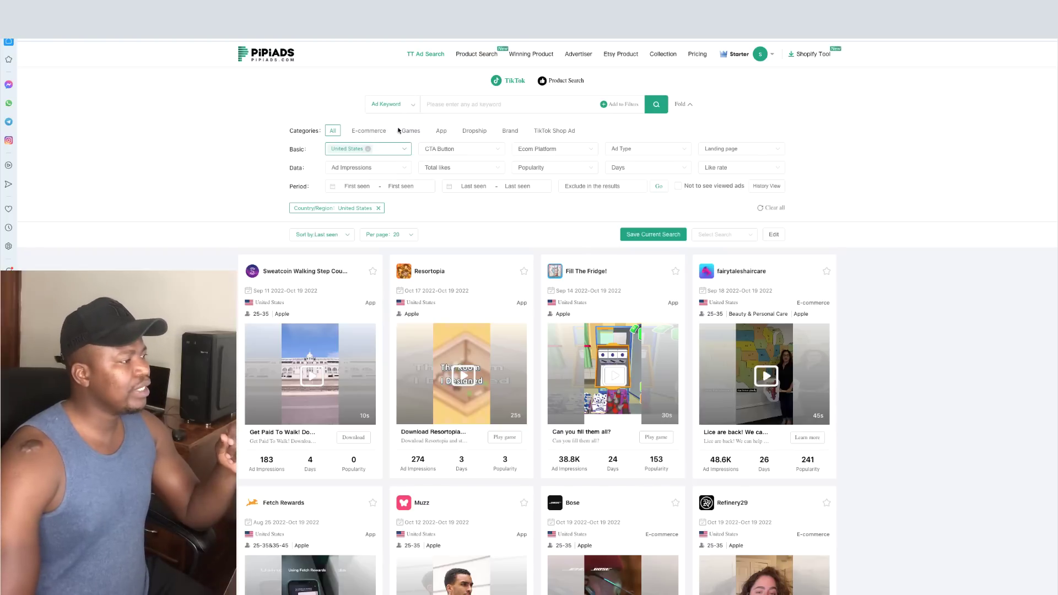
click(472, 103)
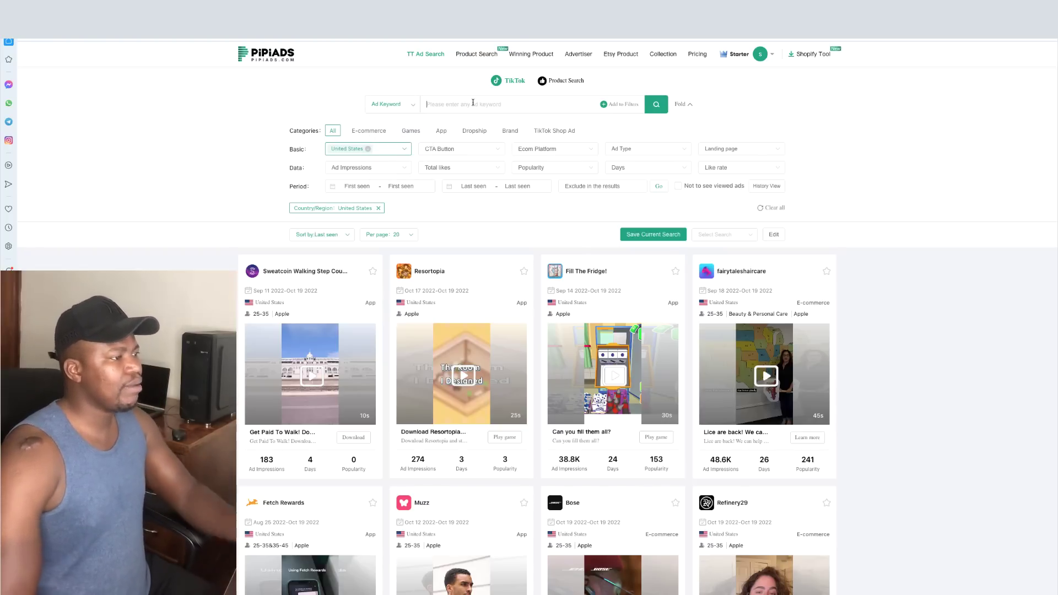
click(402, 105)
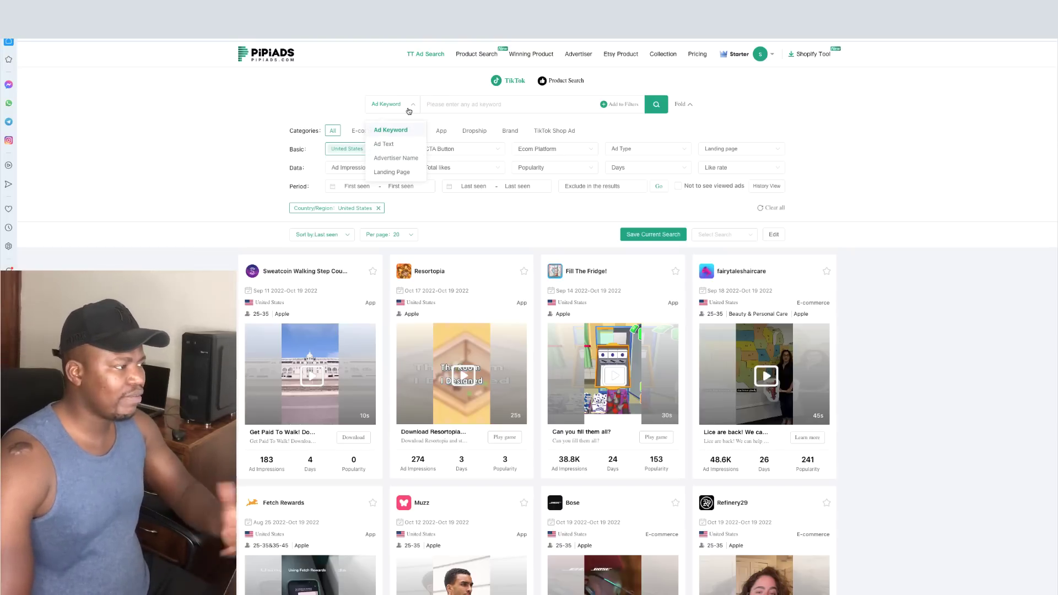
click(465, 104)
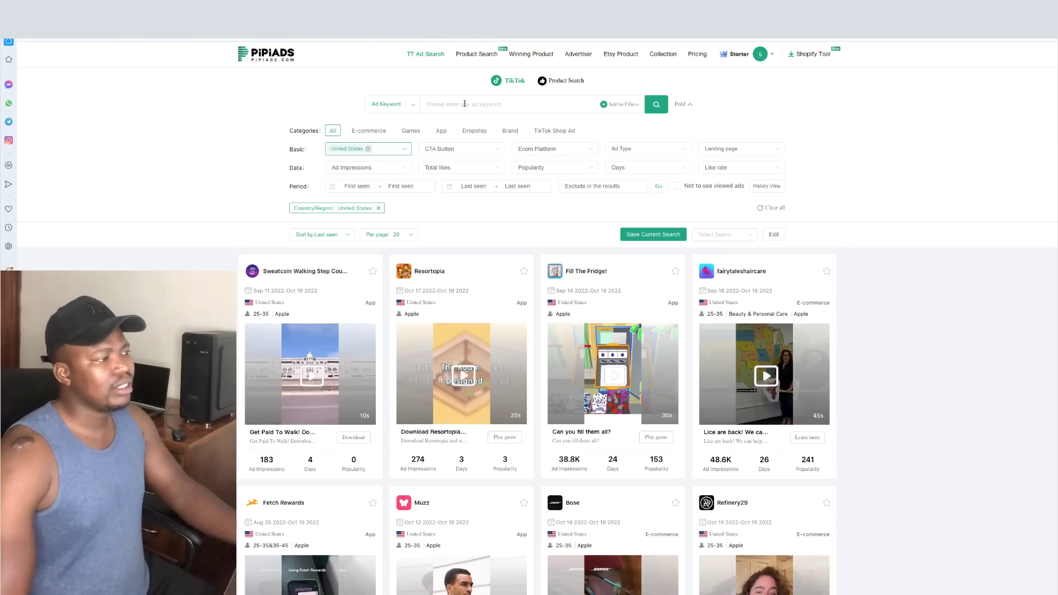
text(auto l)
text(nsurance)
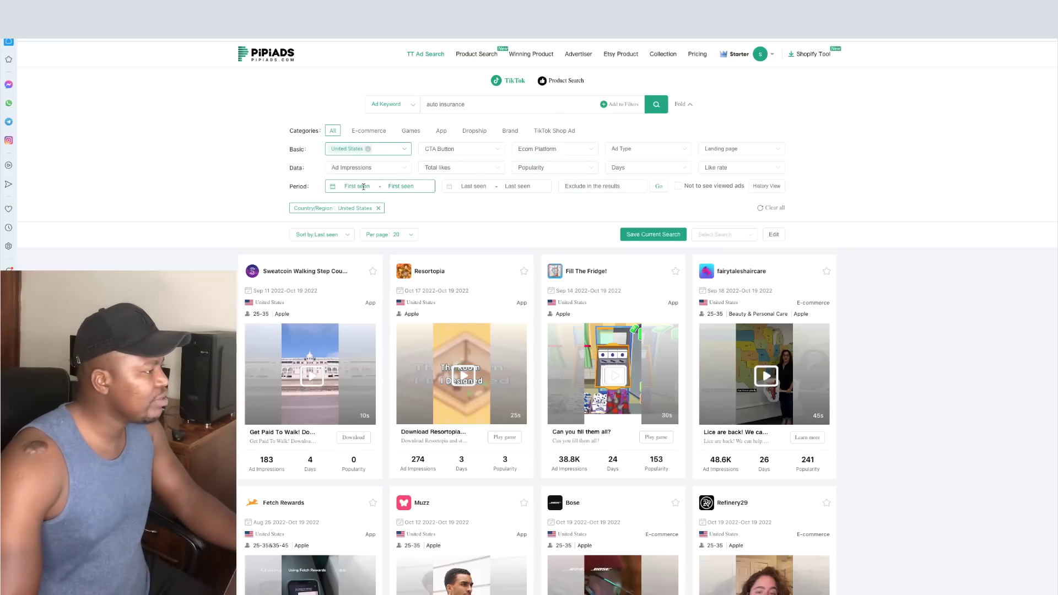
- Run the 'auto insurance' search and sort the US results by Ad Impressions
click(325, 236)
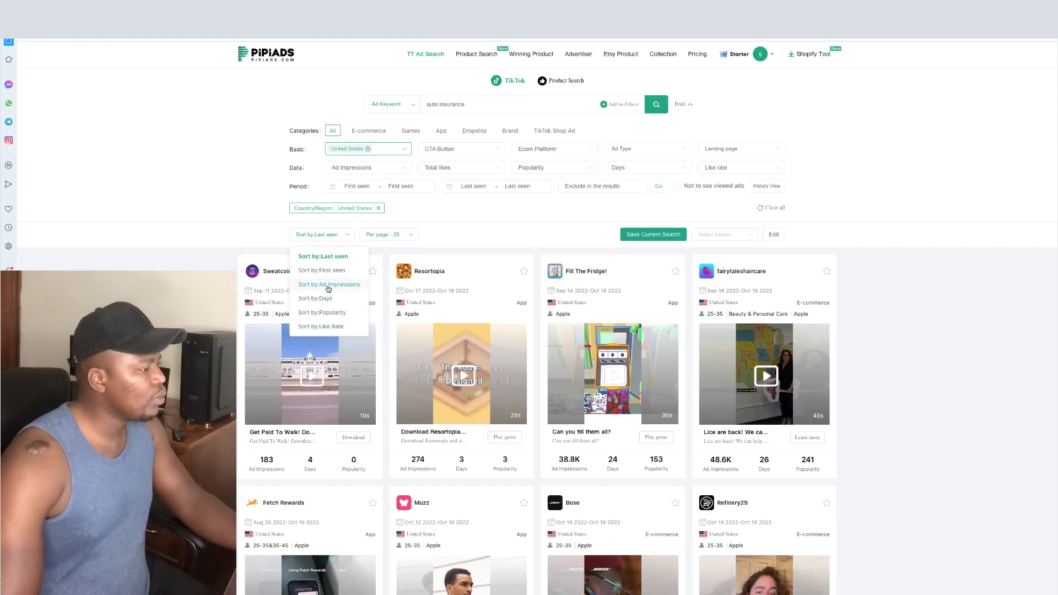
click(656, 105)
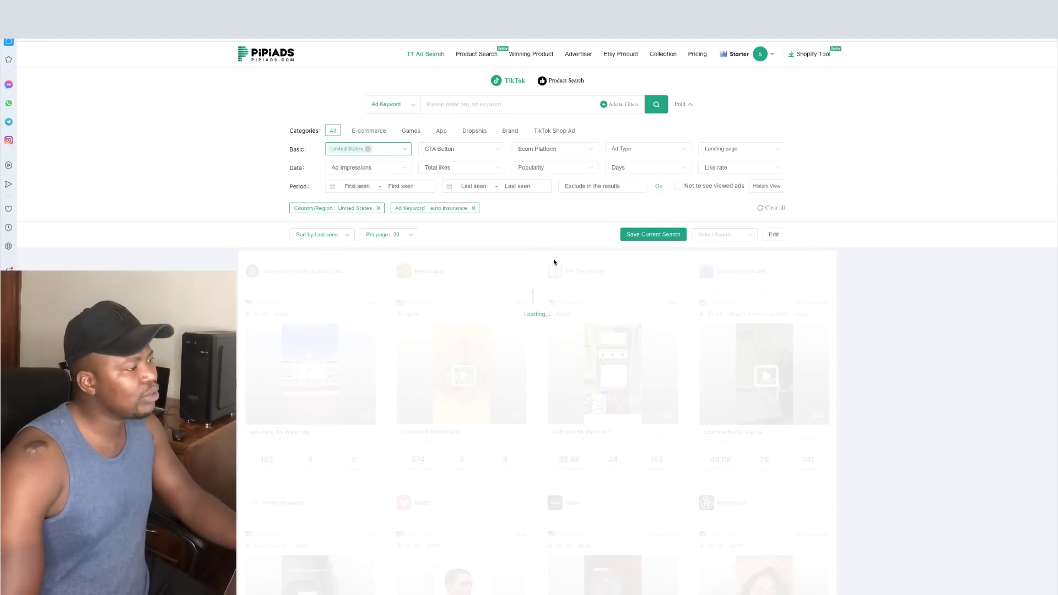
mouse_move(584, 331)
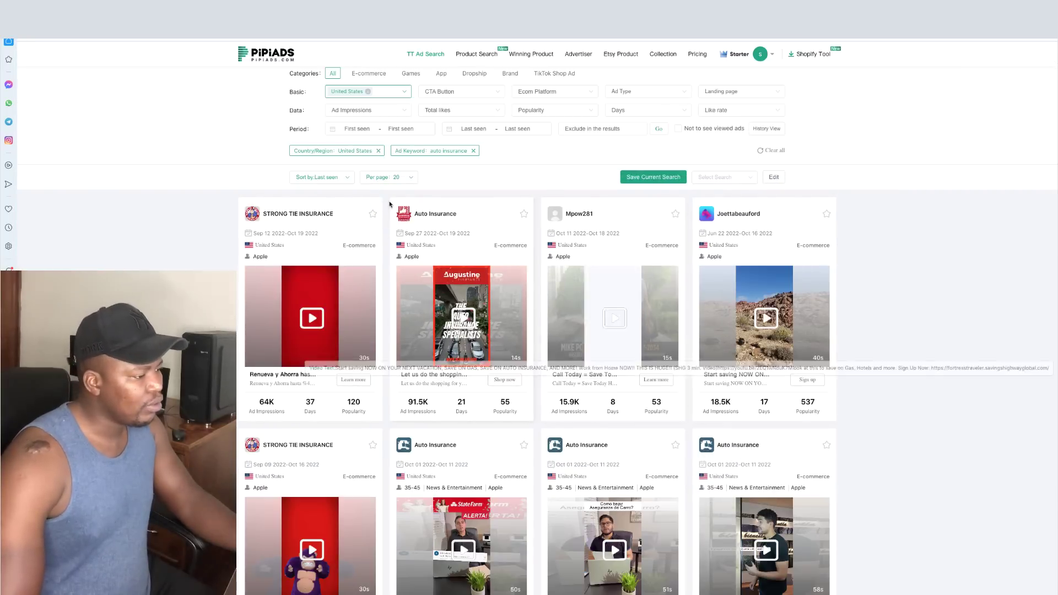
mouse_move(447, 305)
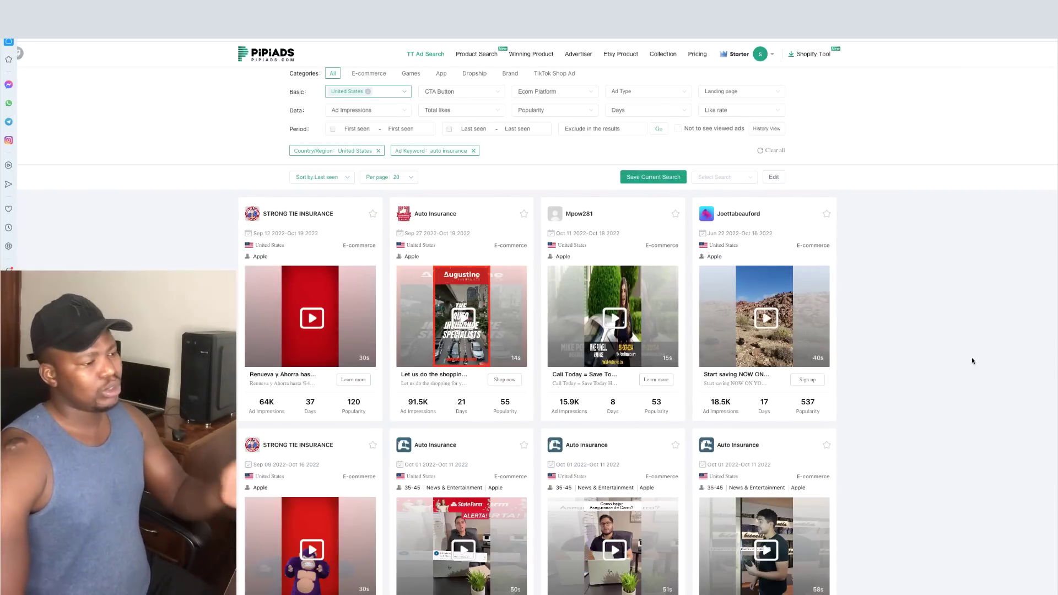
scroll(984, 354, down, 3)
scroll(690, 281, up, 4)
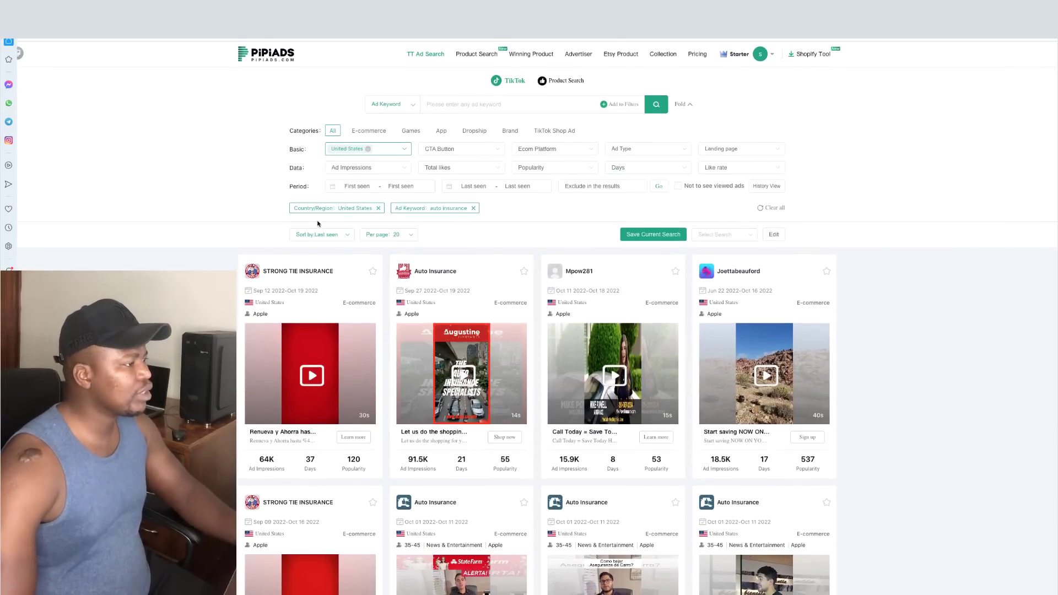
click(334, 236)
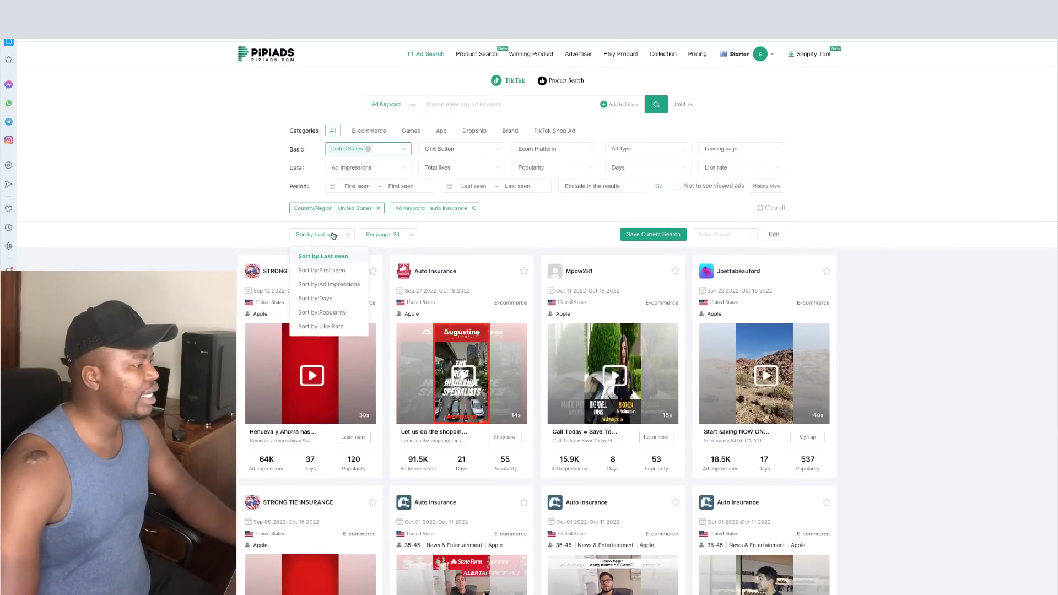
click(335, 286)
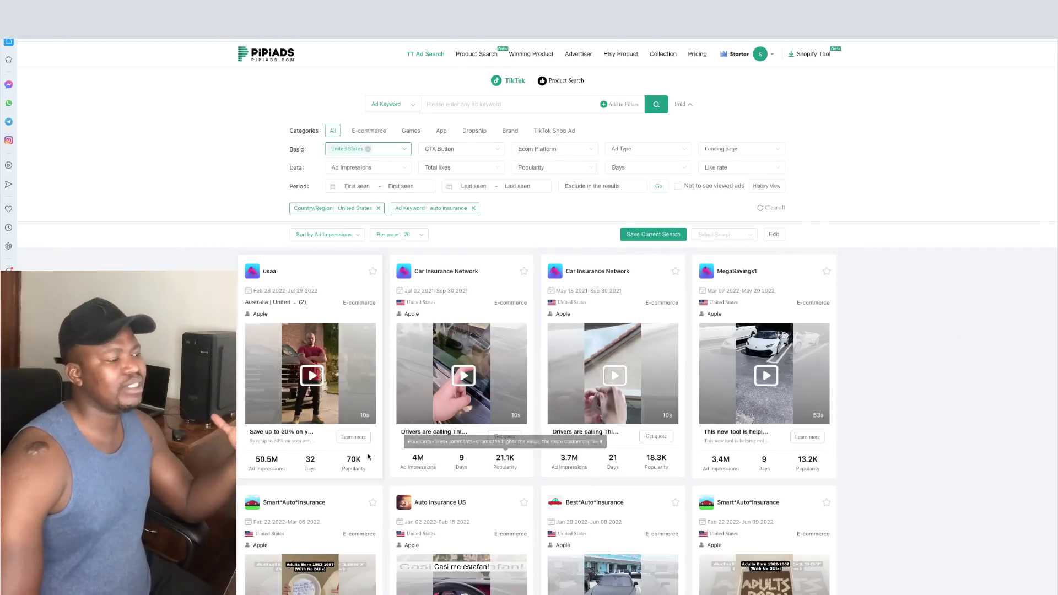
- Open the Car Insurance Network ad's details (4M impressions, 681-5316 conversions) and pause its video
scroll(844, 348, down, 1)
click(312, 320)
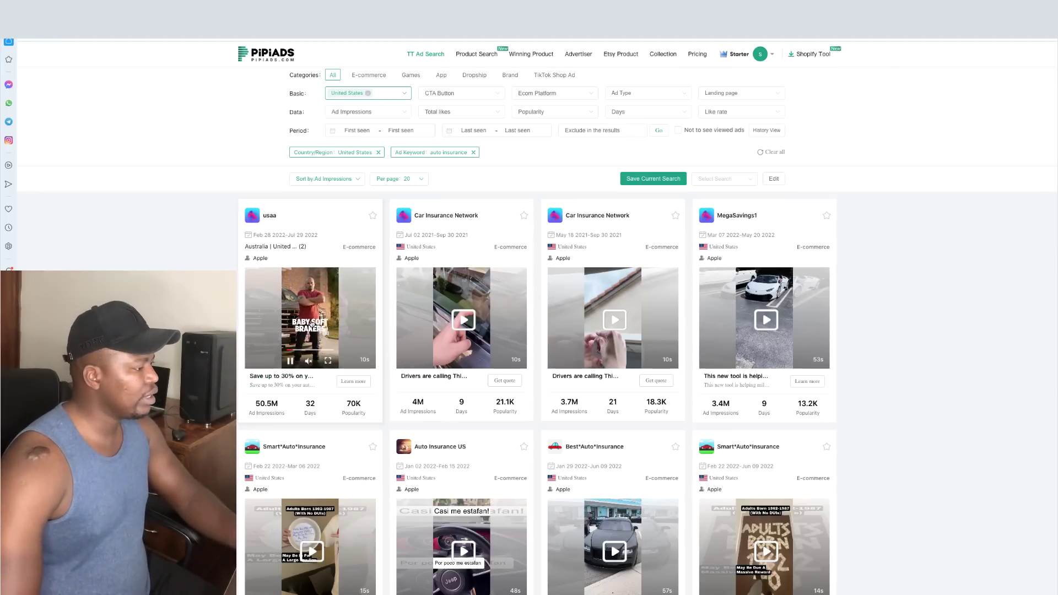
mouse_move(488, 342)
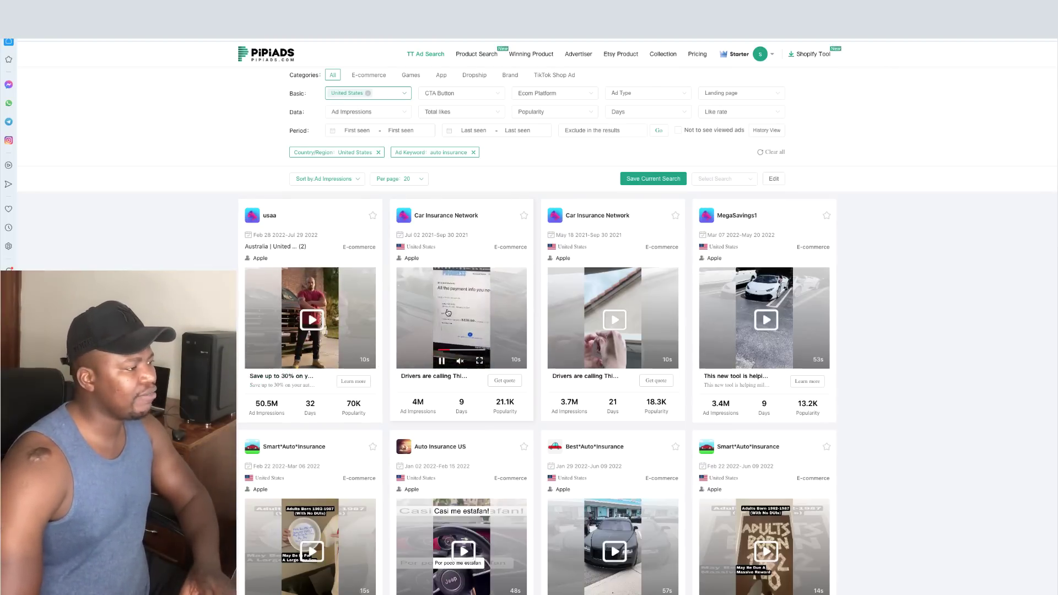
click(476, 335)
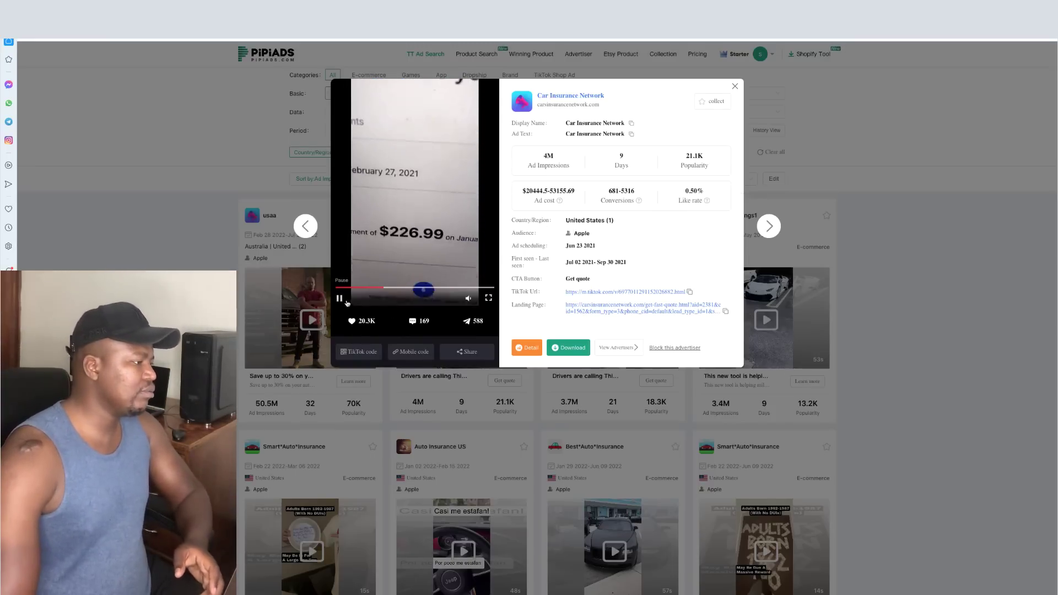
click(339, 299)
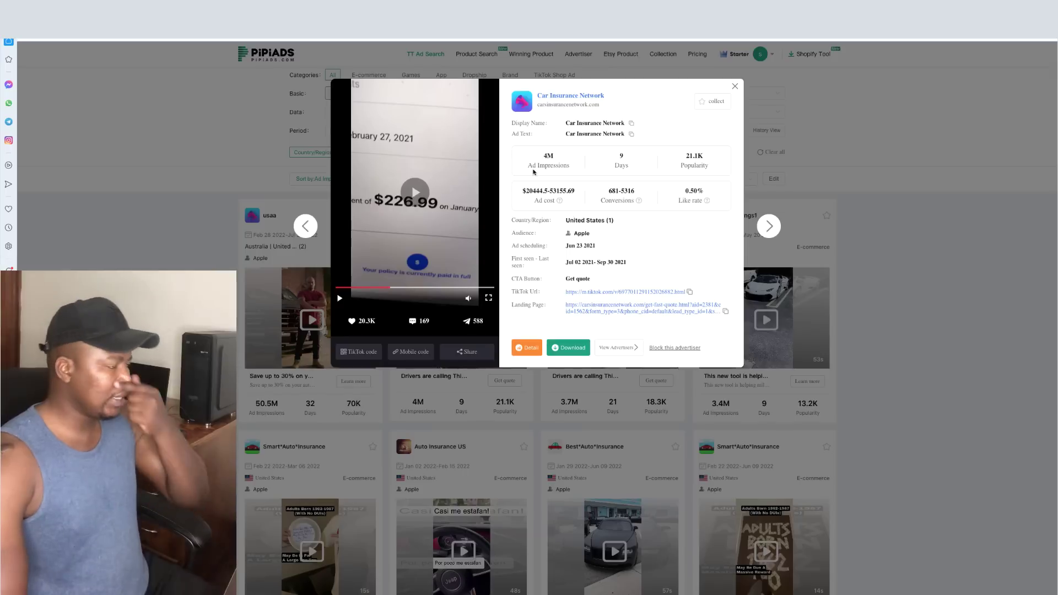